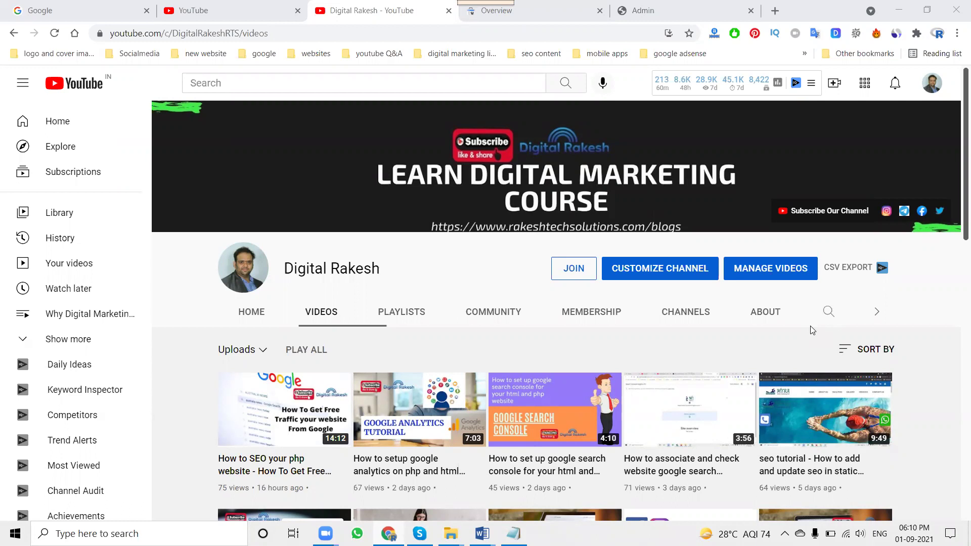
# Switch to Google Search Console, open the Mobile Usability report and review its error types.
pyautogui.click(542, 5)
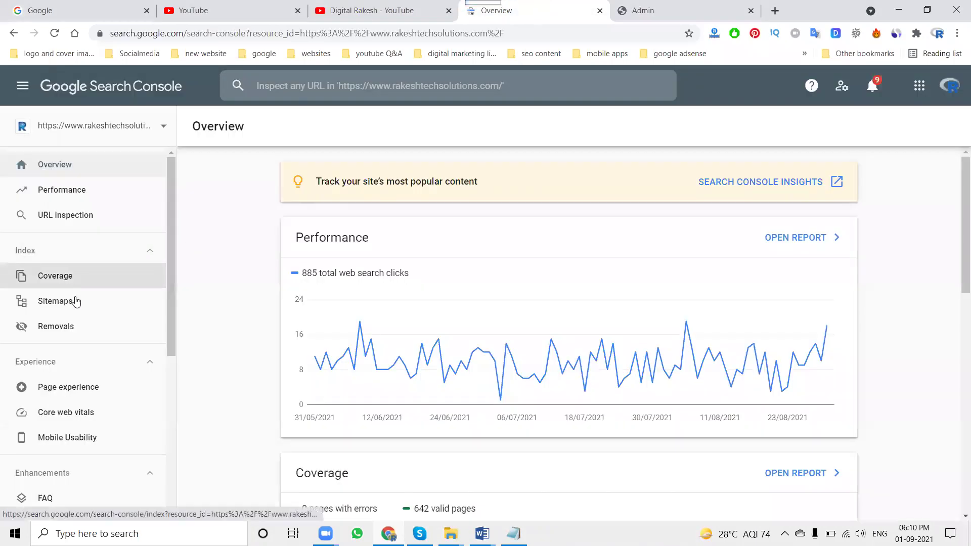
pyautogui.click(70, 438)
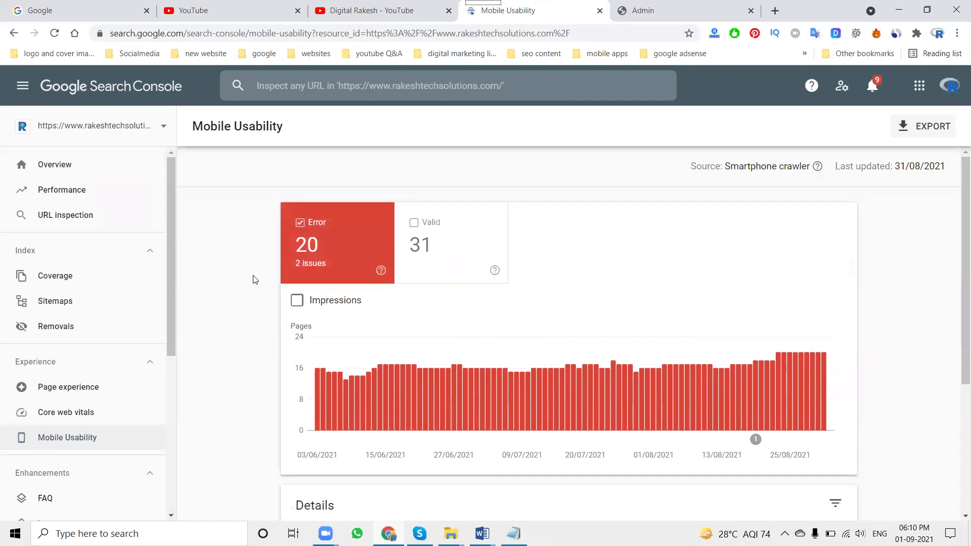
pyautogui.scroll(-3, 255, 279)
pyautogui.scroll(-1, 253, 280)
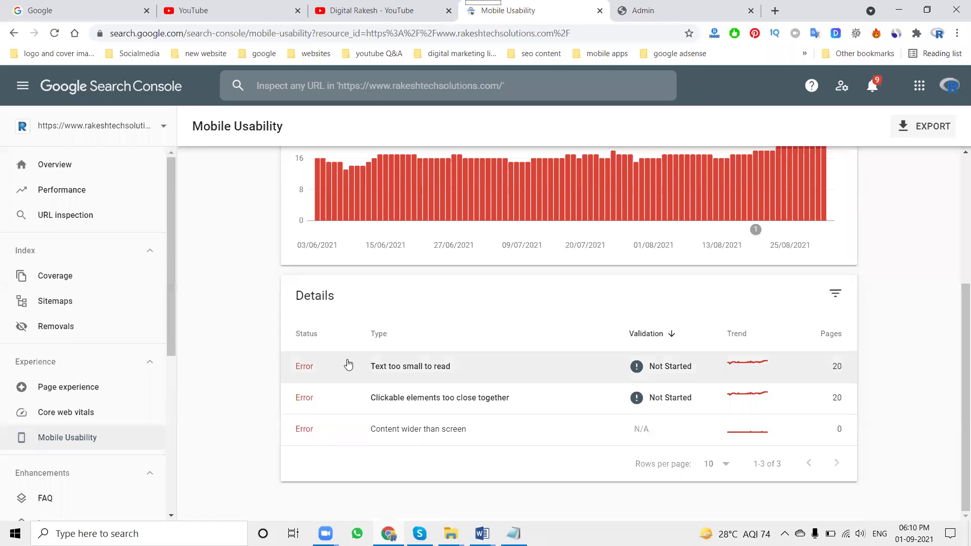
pyautogui.scroll(4, 347, 364)
# Toggle the Valid and Error series in the mobile usability chart and examine the error details at a larger size.
pyautogui.click(424, 263)
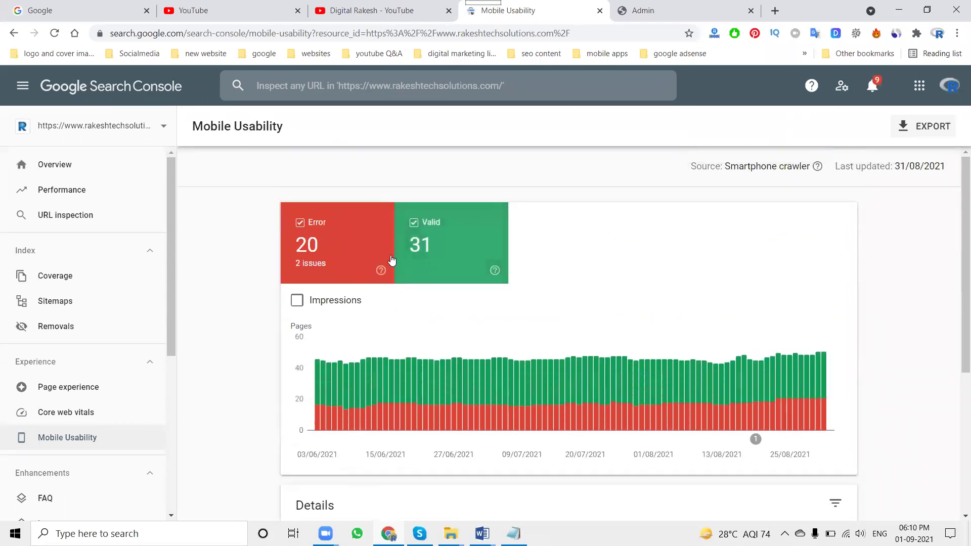
pyautogui.click(359, 253)
pyautogui.click(353, 249)
pyautogui.click(444, 248)
pyautogui.scroll(-4, 363, 346)
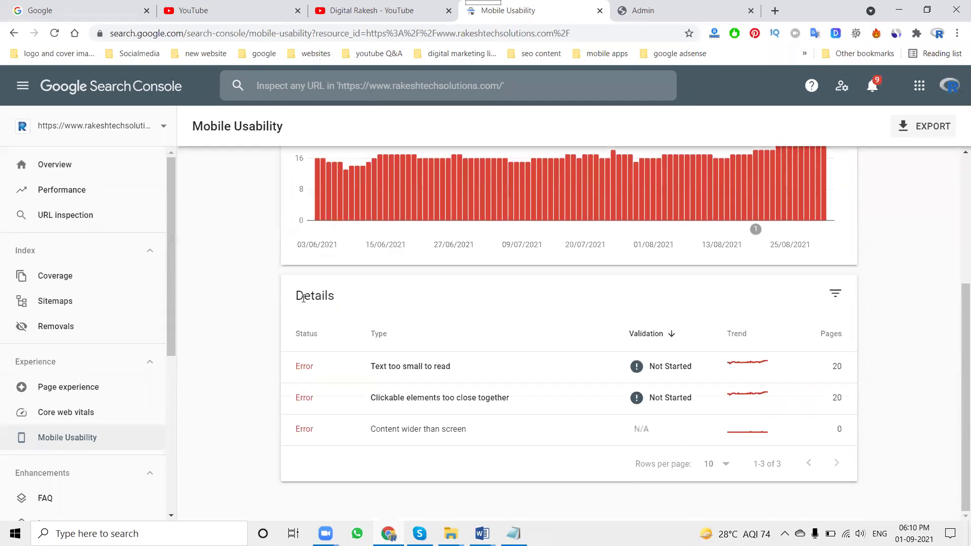
pyautogui.hotkey('ctrl', '+')
pyautogui.hotkey('ctrl', '+')
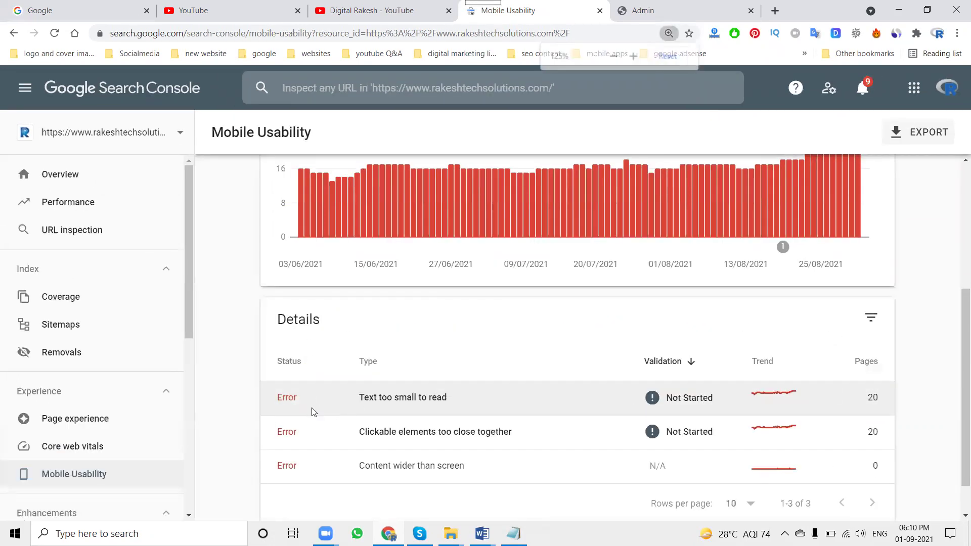
pyautogui.hotkey('ctrl', '0')
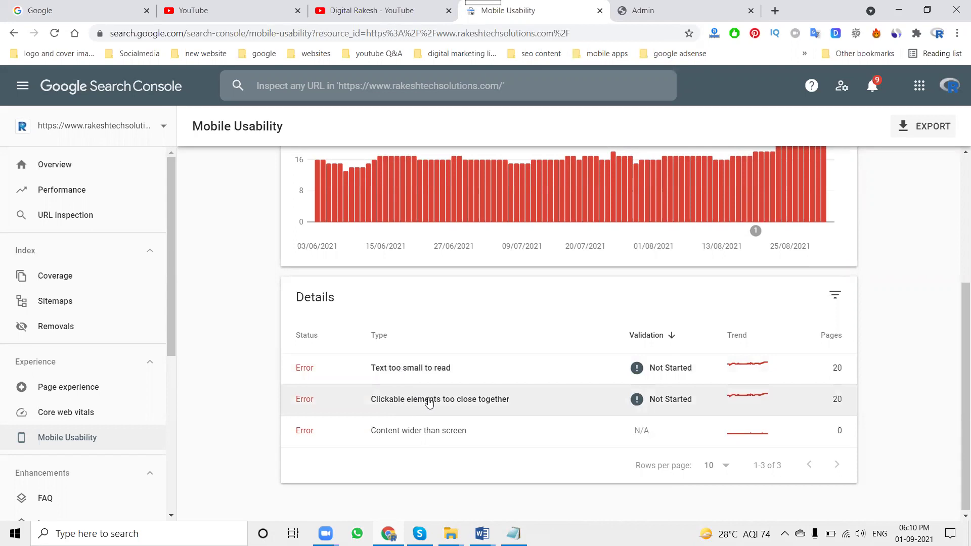
# Open the "Clickable elements too close together" issue and examine the text on its affected page free-youtube-backlinks-generator.
pyautogui.click(445, 402)
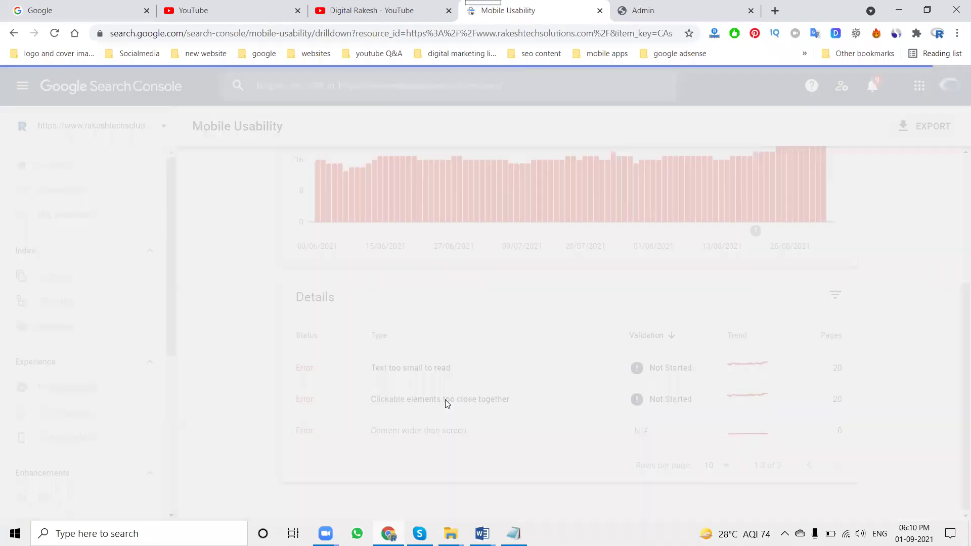
pyautogui.scroll(-7, 452, 384)
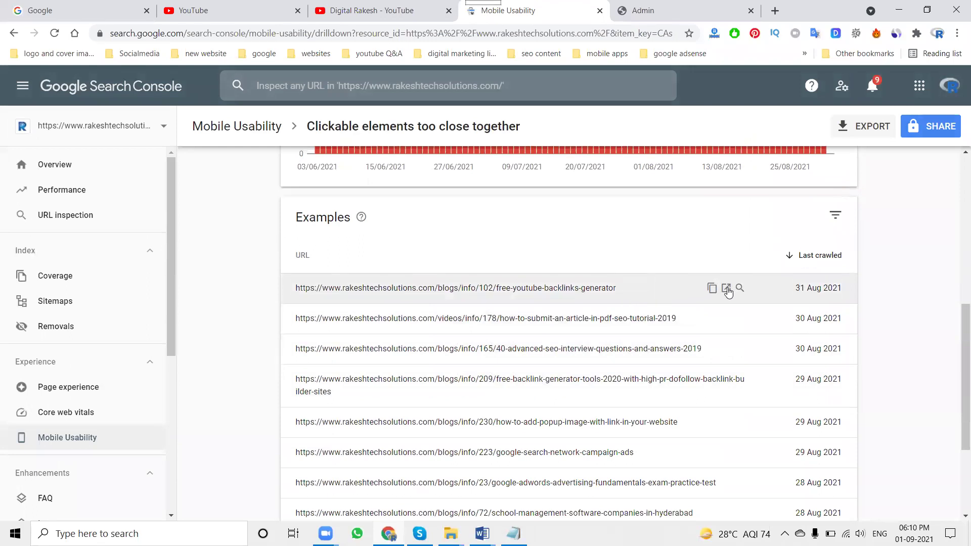
pyautogui.click(727, 288)
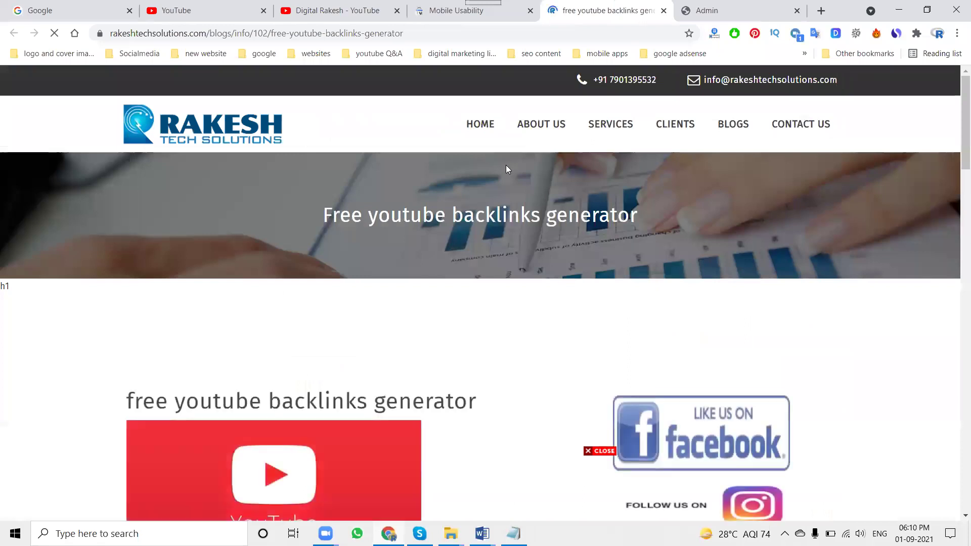
pyautogui.scroll(-10, 507, 166)
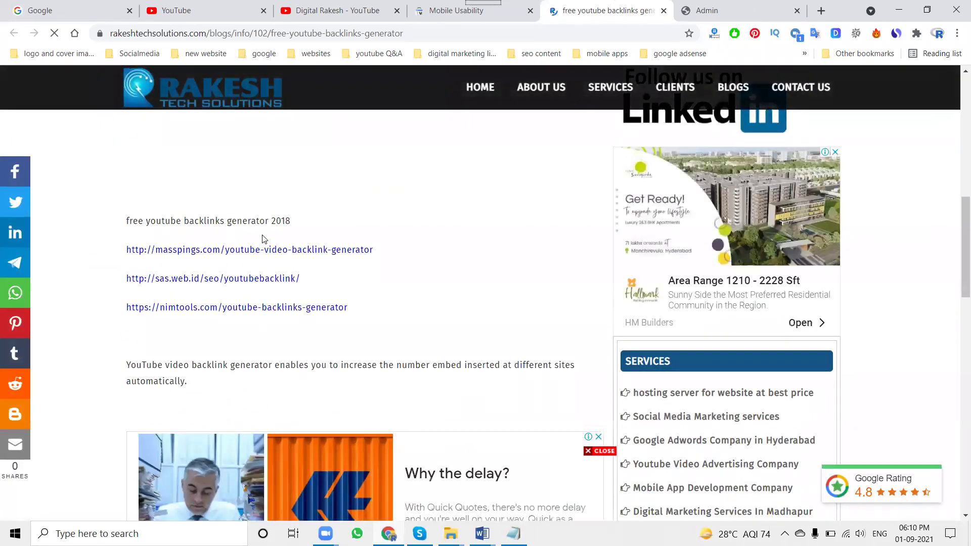
pyautogui.scroll(-3, 262, 237)
pyautogui.click(683, 440)
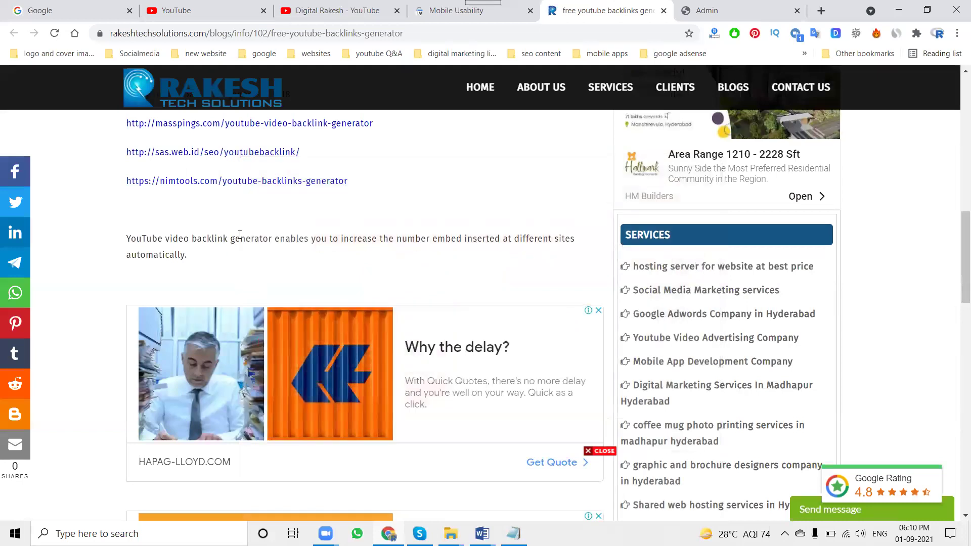
# Load the Blogs list in the website admin and copy the title "free youtube backlinks generator" from the blog page.
pyautogui.click(724, 9)
pyautogui.click(104, 227)
pyautogui.click(580, 17)
pyautogui.scroll(10, 357, 210)
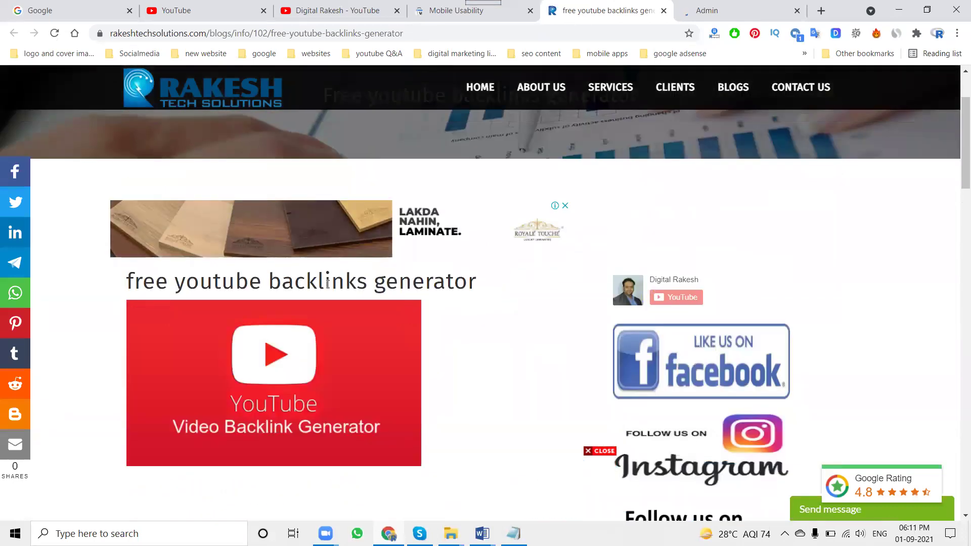
pyautogui.tripleClick(327, 284)
pyautogui.click(728, 11)
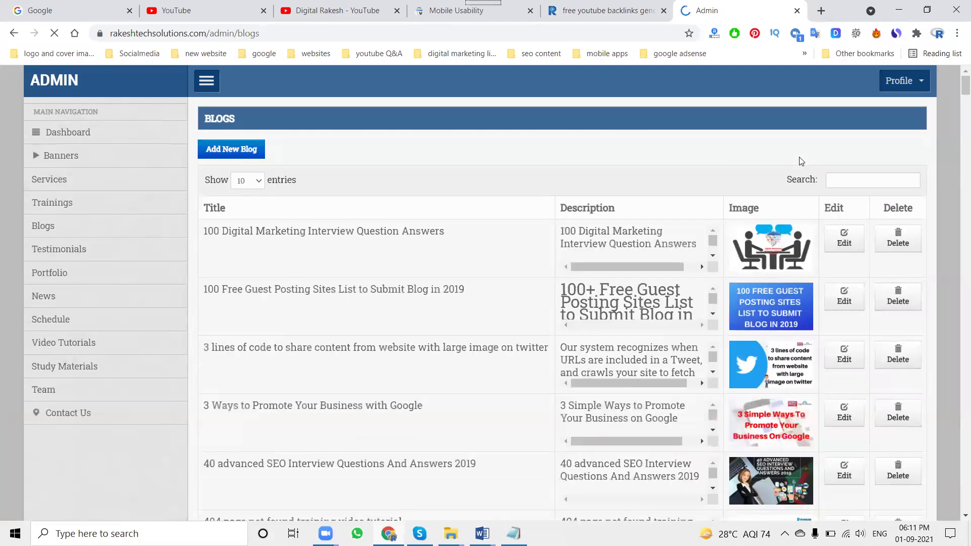
# Search the admin blog list for "free youtube backlinks generator" and open that post for editing.
pyautogui.click(849, 177)
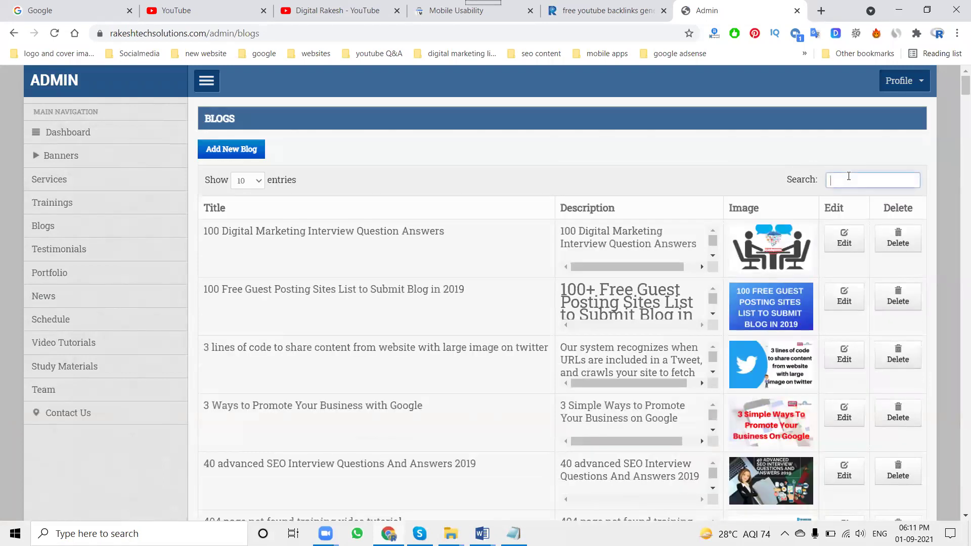
pyautogui.hotkey('ctrl', 'v')
pyautogui.click(850, 357)
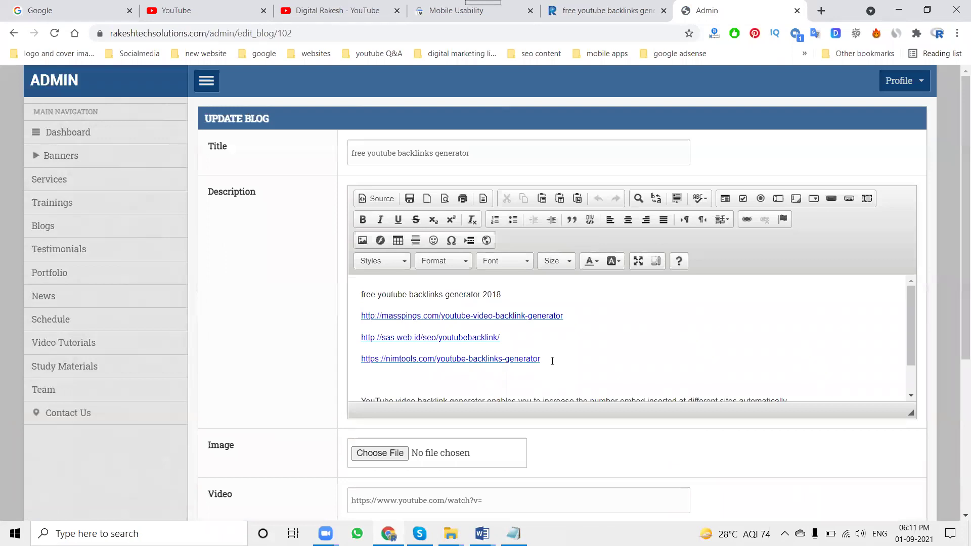
# Set the font size of the entire blog description to 18 and update the post.
pyautogui.click(553, 360)
pyautogui.hotkey('ctrl', 'a')
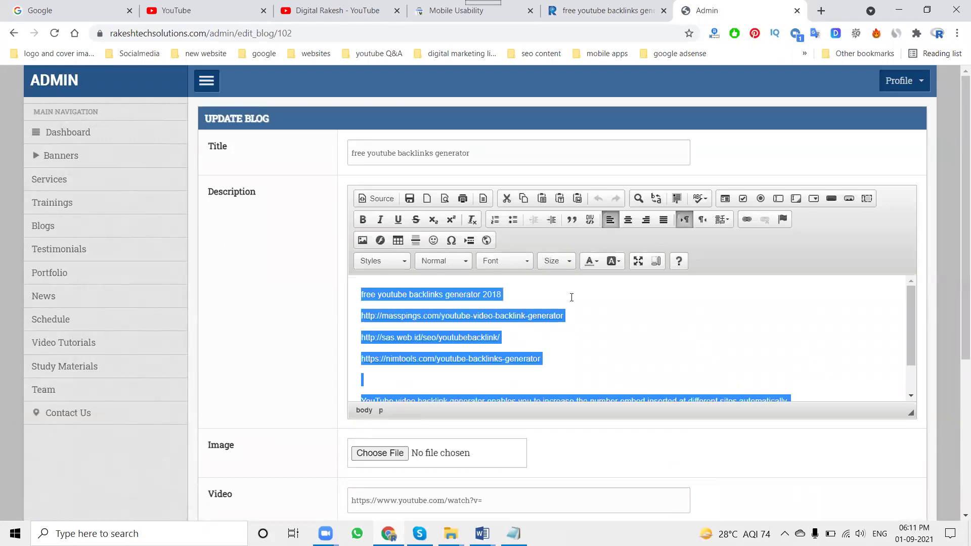
pyautogui.click(560, 266)
pyautogui.scroll(-2, 554, 332)
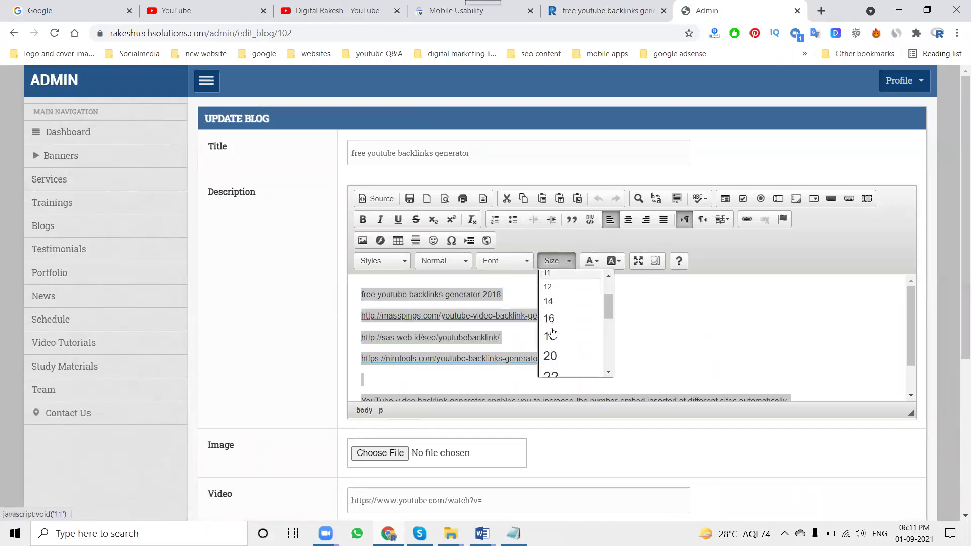
pyautogui.click(552, 337)
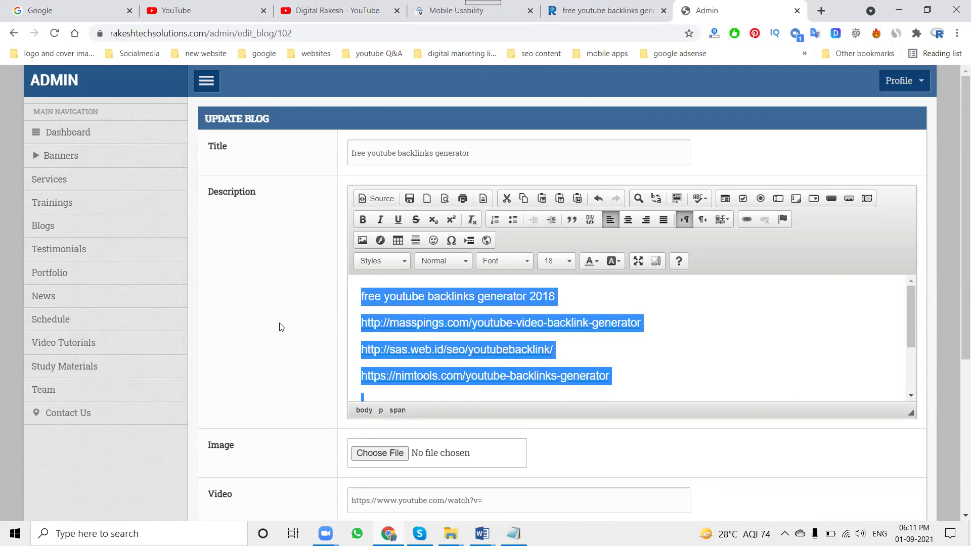
pyautogui.scroll(-5, 325, 392)
pyautogui.click(230, 436)
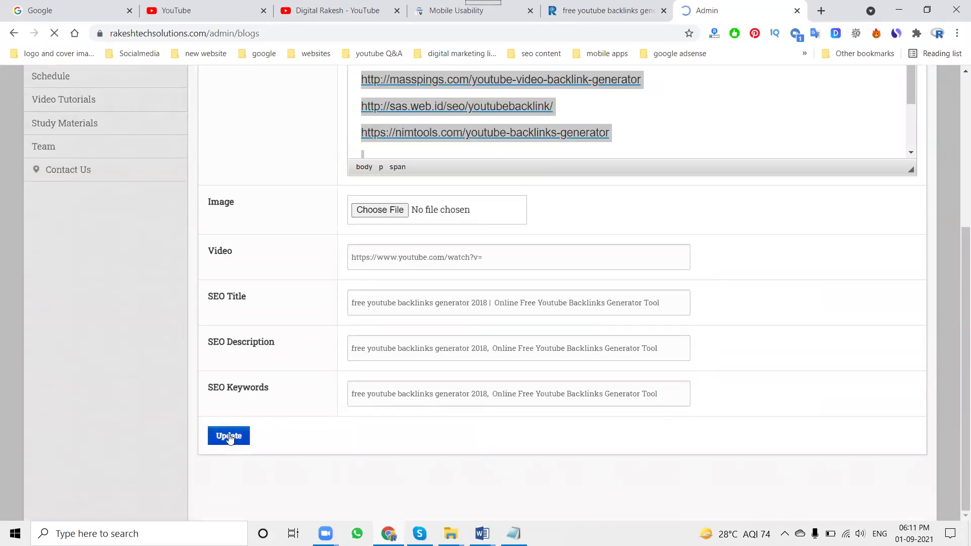
# Reload the published free youtube backlinks generator page and check the size of its body text.
pyautogui.click(606, 11)
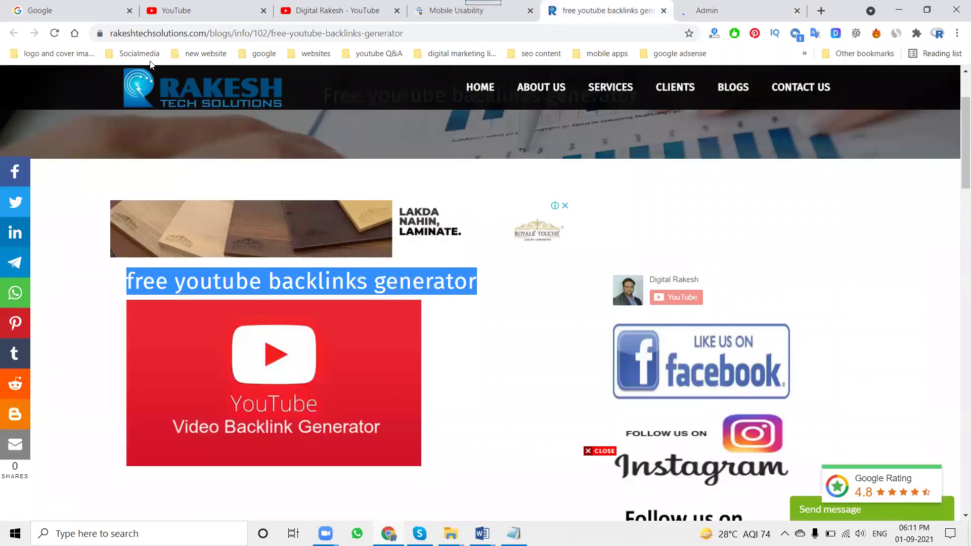
pyautogui.click(55, 33)
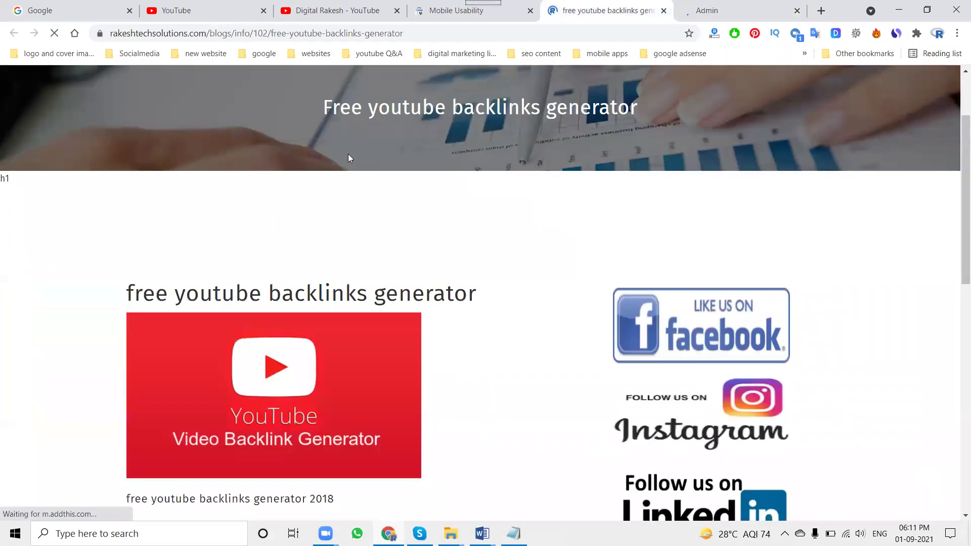
pyautogui.scroll(-8, 498, 216)
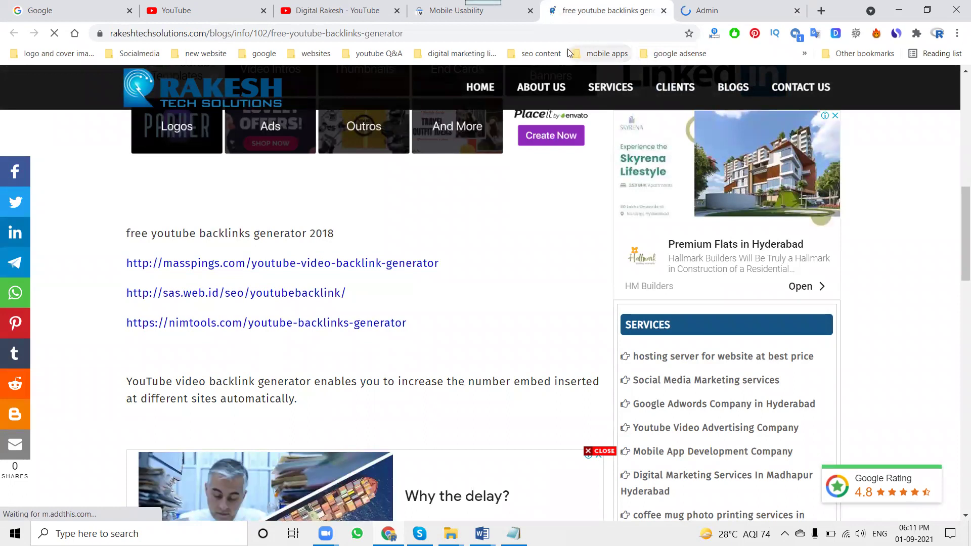
# Return to the issue's example pages in Search Console and inspect the free-youtube-backlinks-generator URL.
pyautogui.click(455, 10)
pyautogui.scroll(2, 671, 319)
pyautogui.scroll(3, 671, 318)
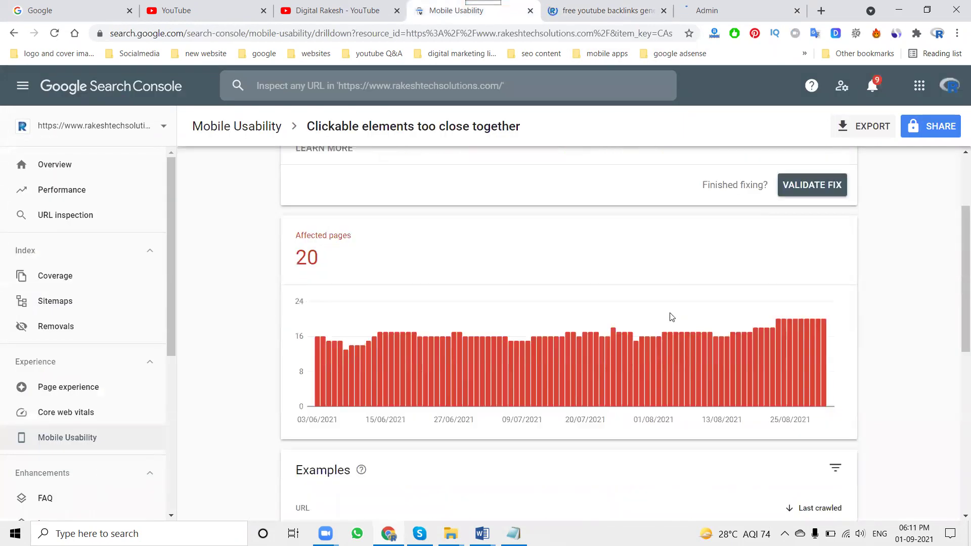
pyautogui.scroll(-2, 758, 232)
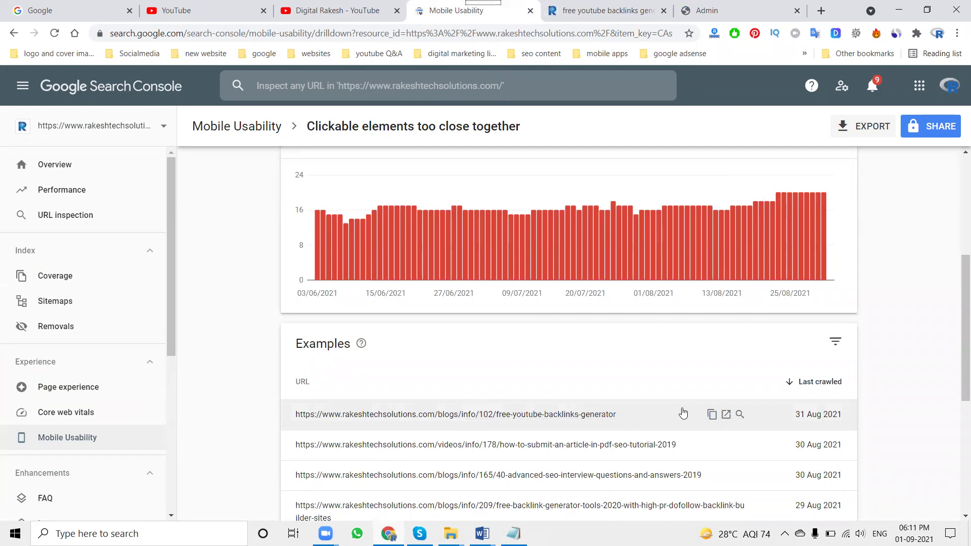
pyautogui.click(737, 416)
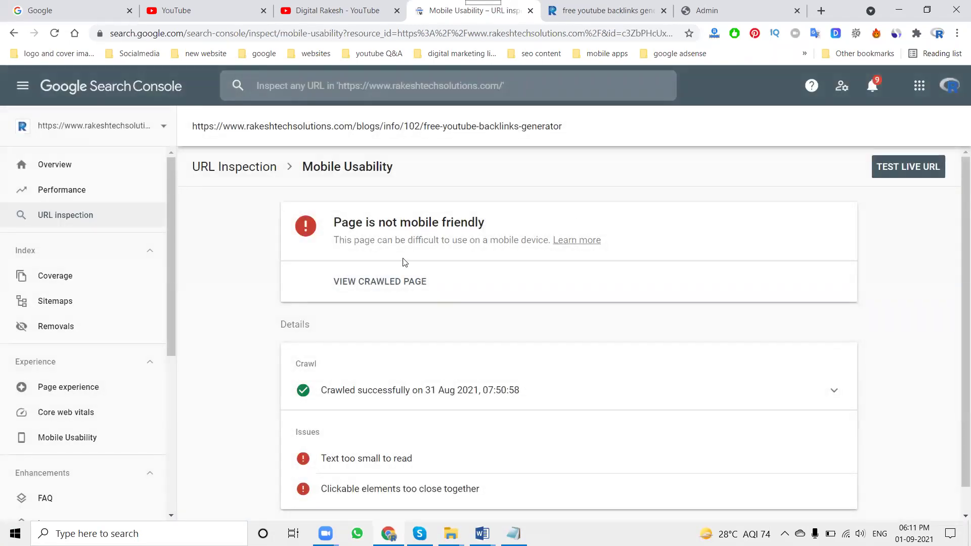
# Review the text on the published blog page again and look through the posts in the admin blog list.
pyautogui.click(626, 11)
pyautogui.click(692, 440)
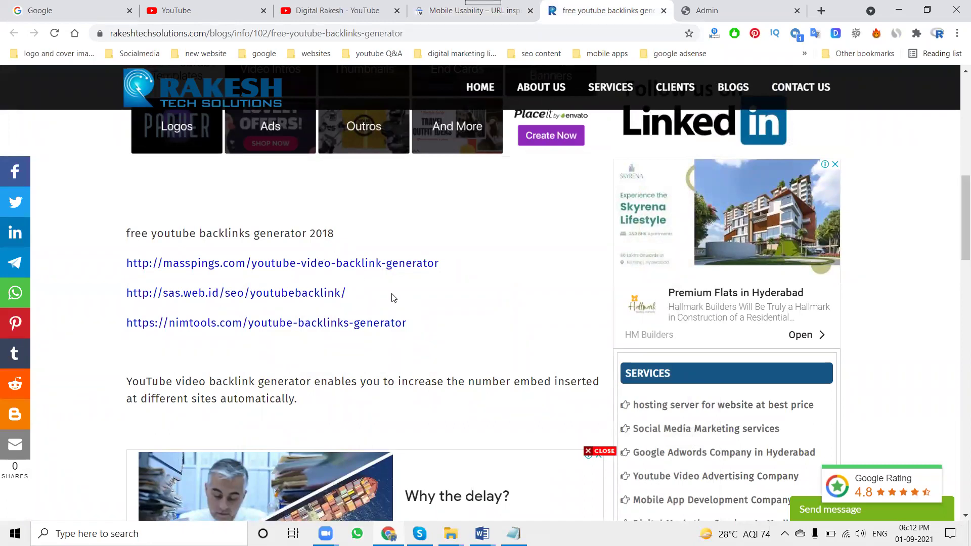
pyautogui.click(717, 11)
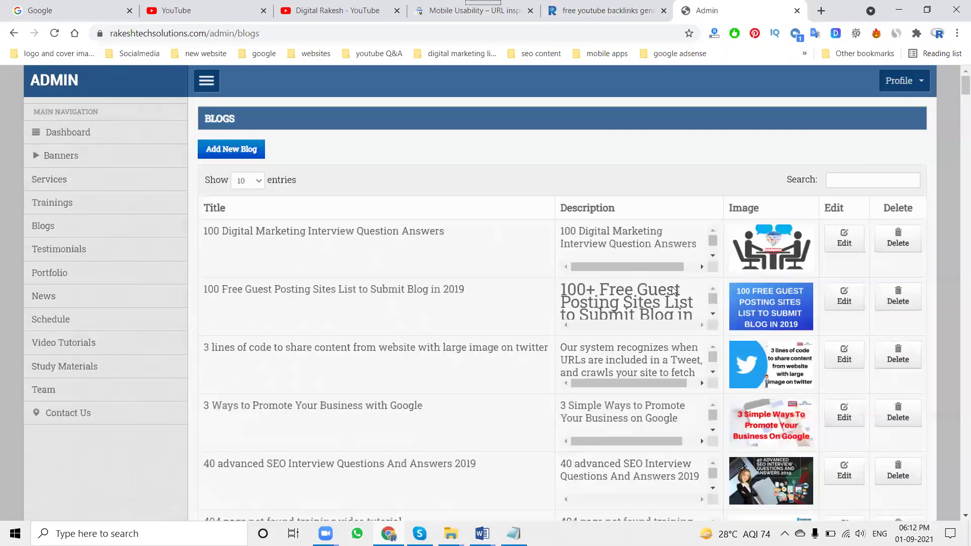
pyautogui.scroll(-5, 579, 306)
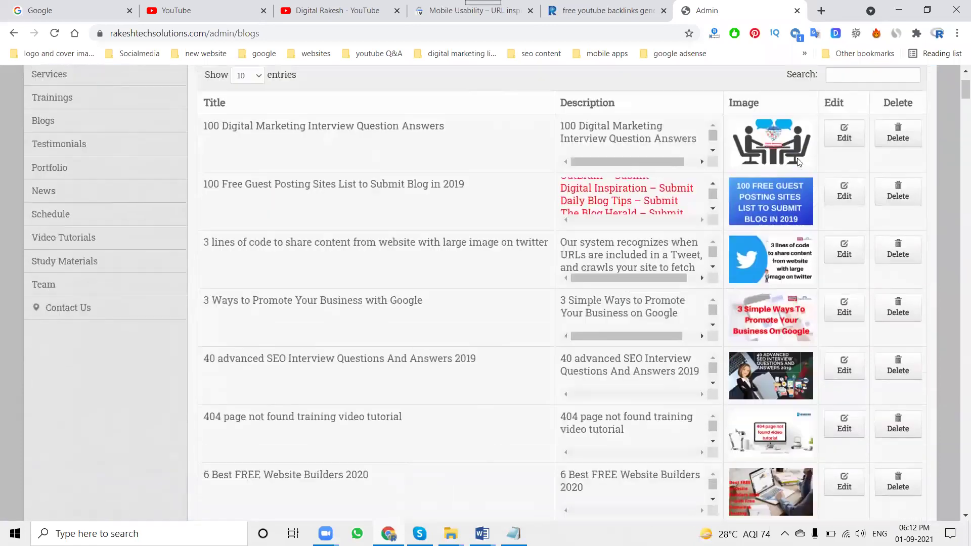
pyautogui.scroll(-2, 582, 305)
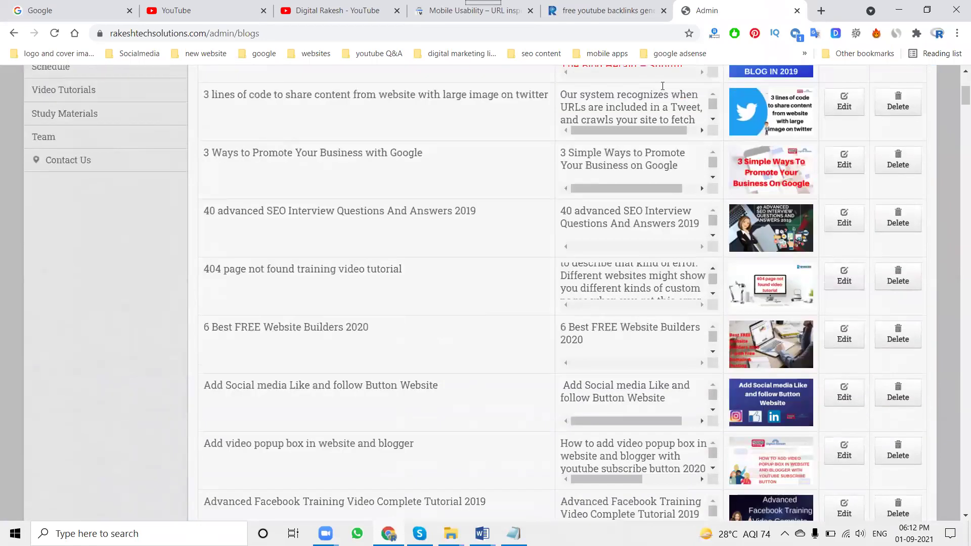
pyautogui.click(586, 12)
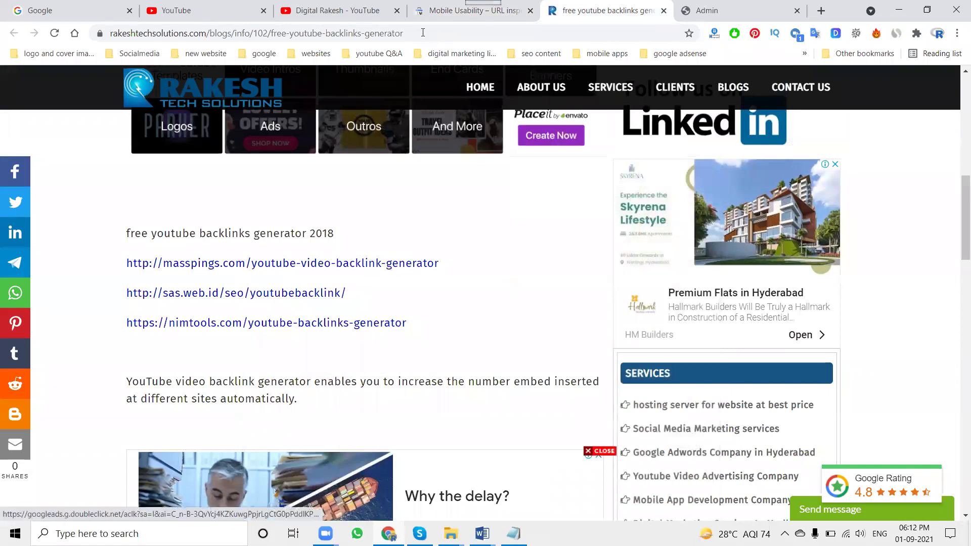
# Run a live test of the inspected URL in Search Console, check its mobile usability result and return to the site overview.
pyautogui.click(445, 11)
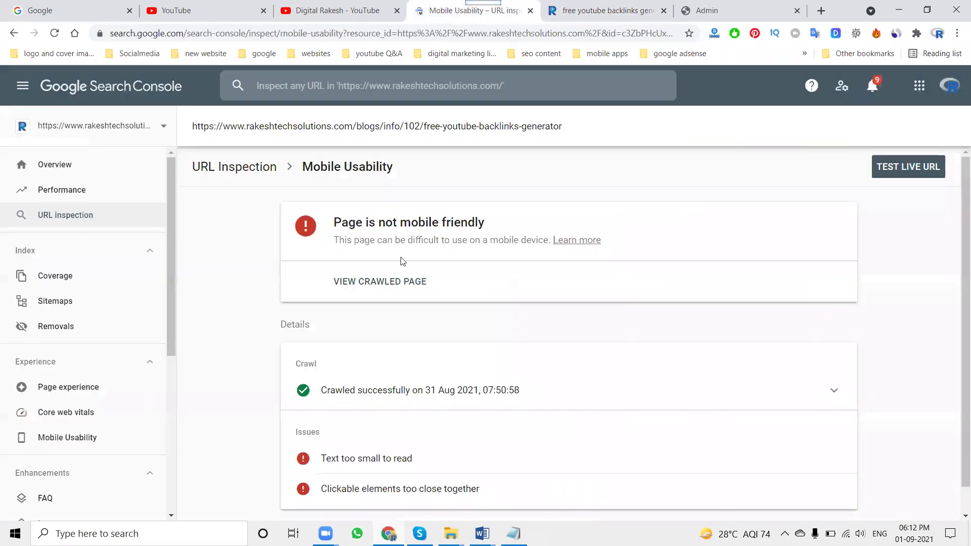
pyautogui.click(899, 172)
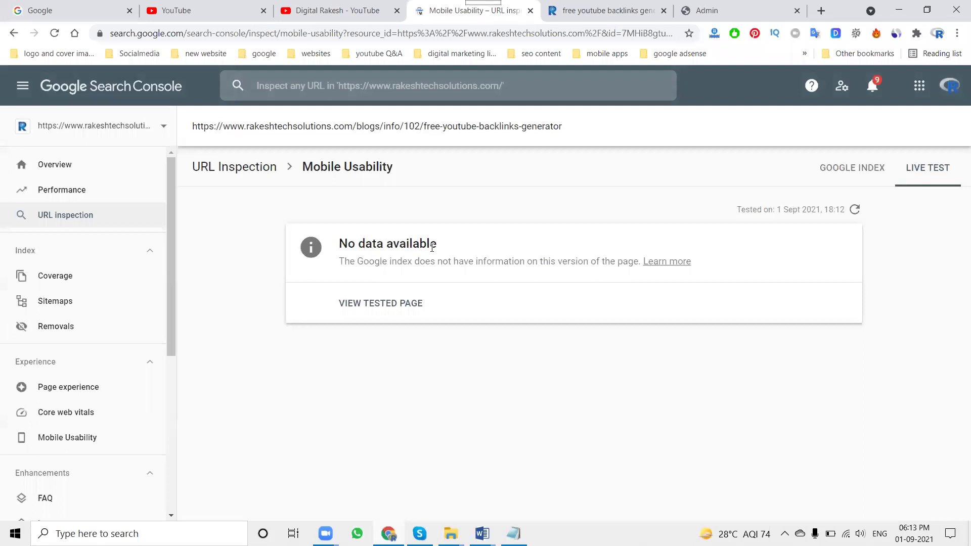
pyautogui.click(396, 313)
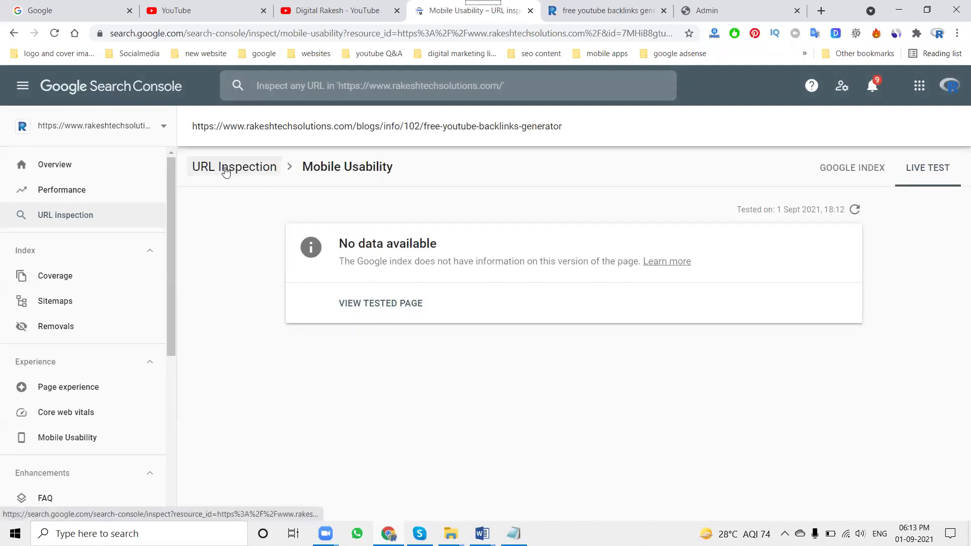
pyautogui.click(85, 166)
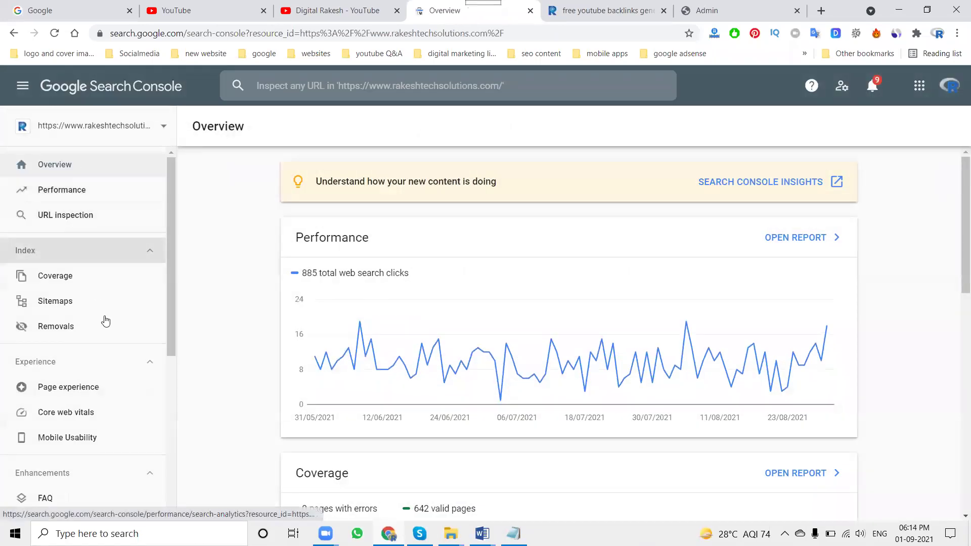
# Open the site's Mobile Usability report and go into the "Text too small to read" issue.
pyautogui.scroll(-2, 104, 321)
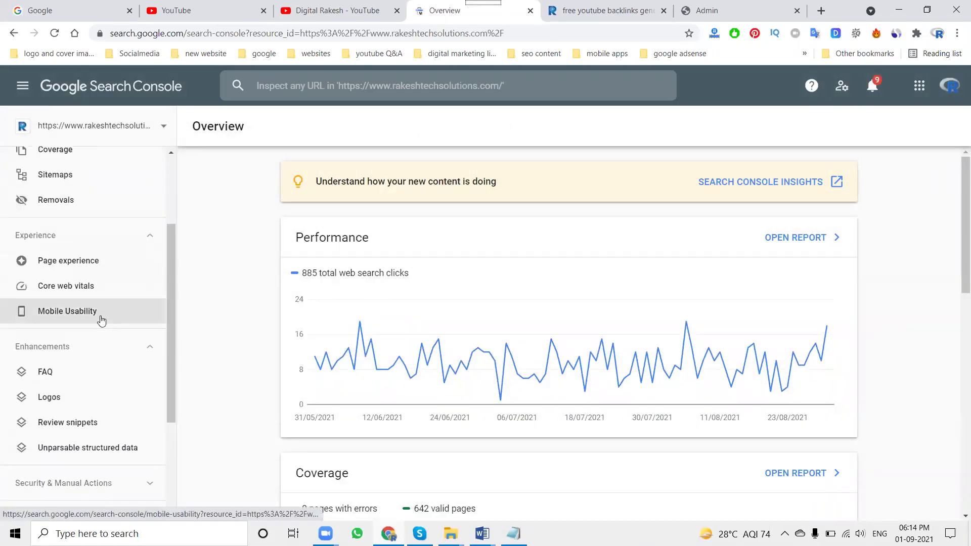
pyautogui.click(102, 319)
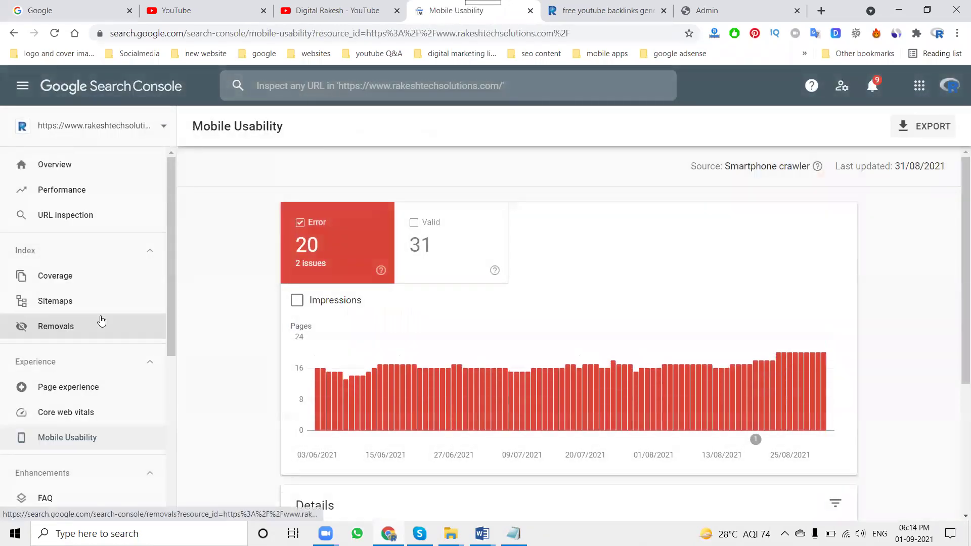
pyautogui.scroll(-4, 382, 372)
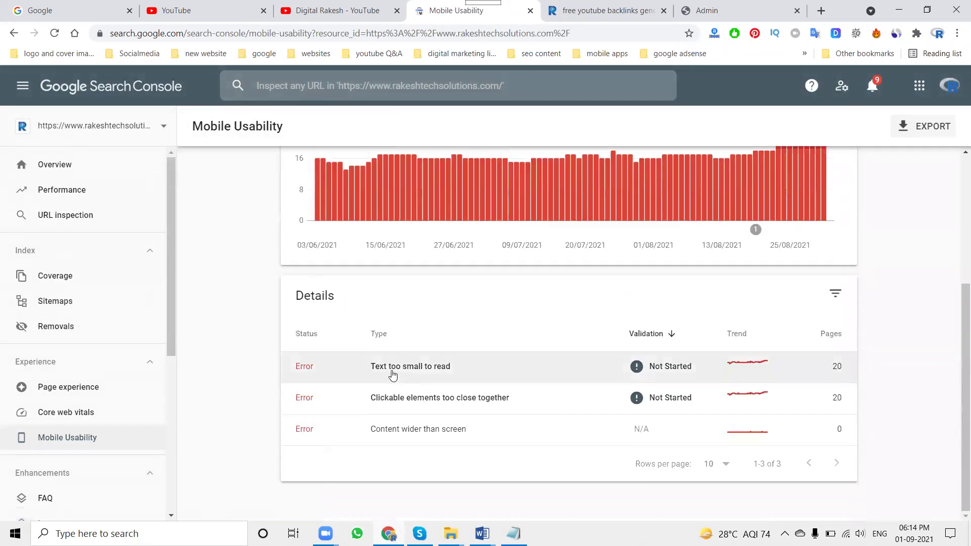
pyautogui.click(393, 369)
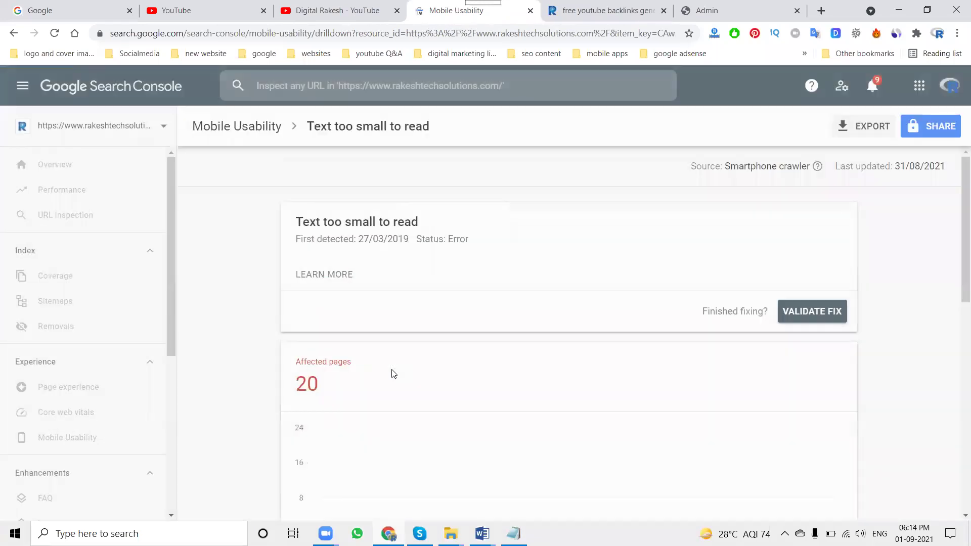
# Look over the issue's example pages and start validation of the fix, then switch to the YouTube channel's videos page.
pyautogui.scroll(-3, 393, 372)
pyautogui.scroll(1, 440, 347)
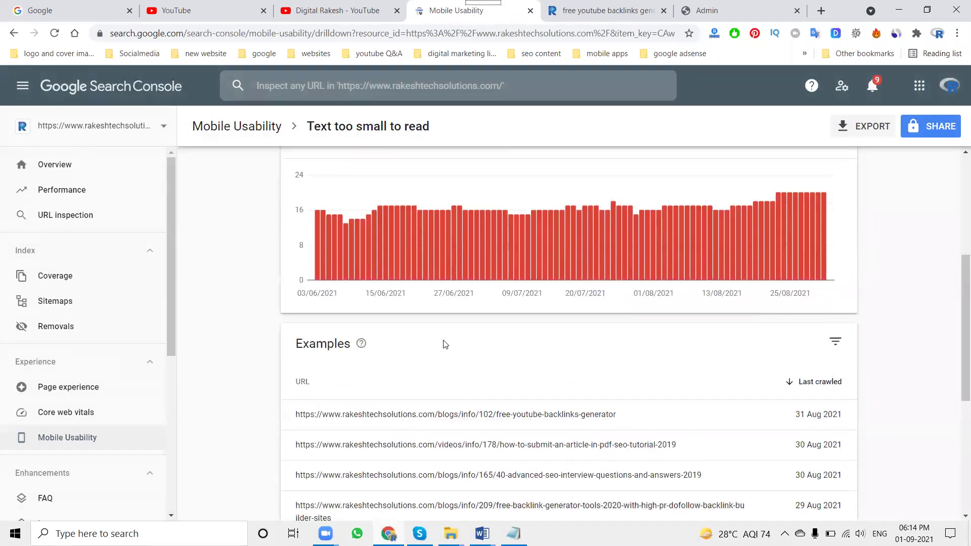
pyautogui.scroll(-4, 429, 418)
pyautogui.scroll(7, 426, 412)
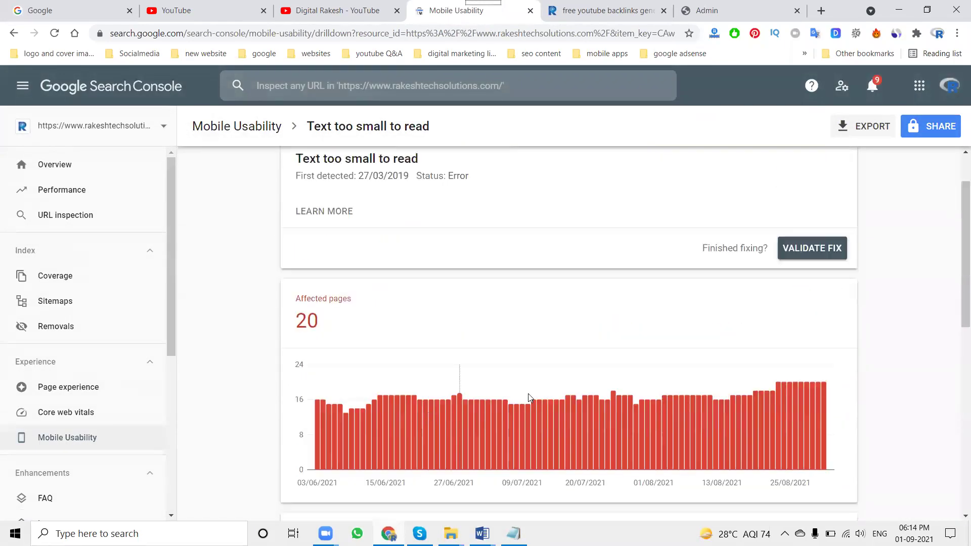
pyautogui.click(824, 254)
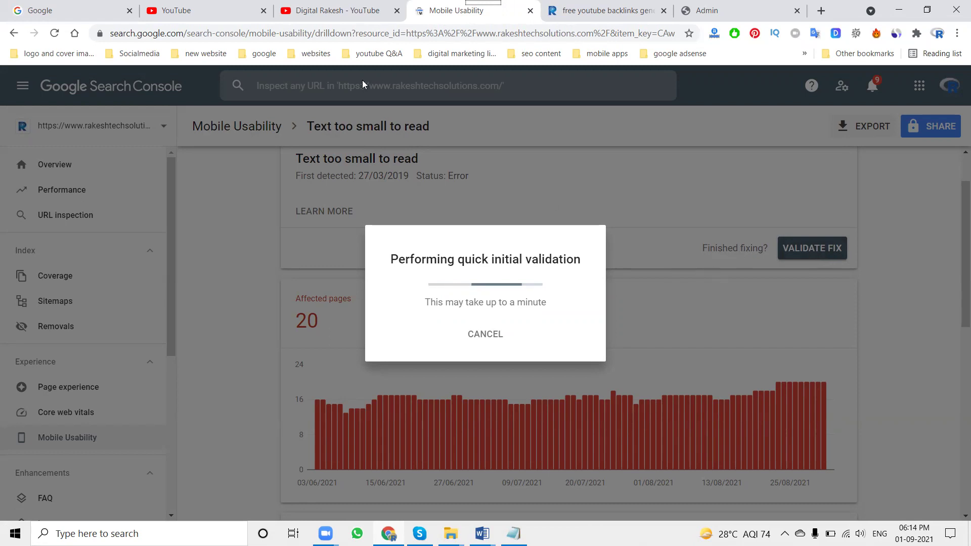
pyautogui.click(333, 14)
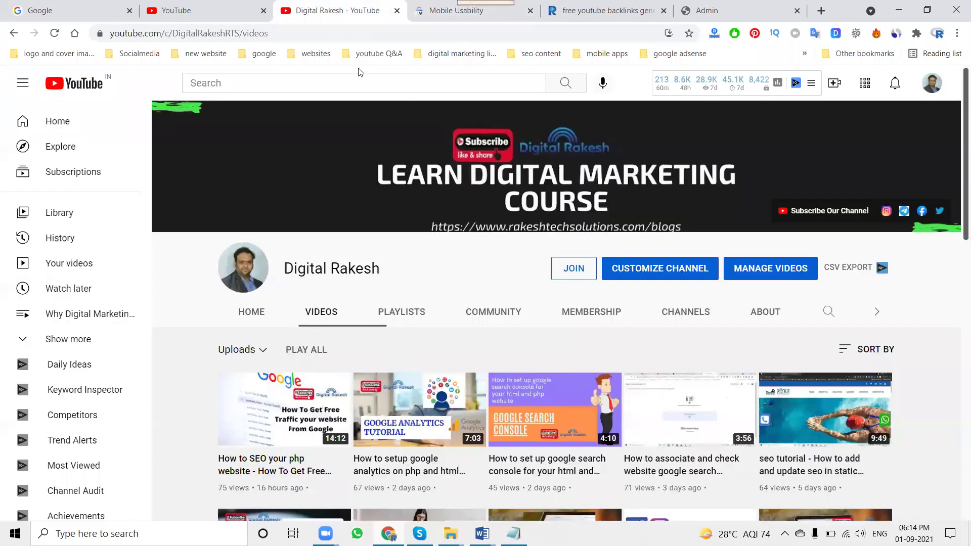